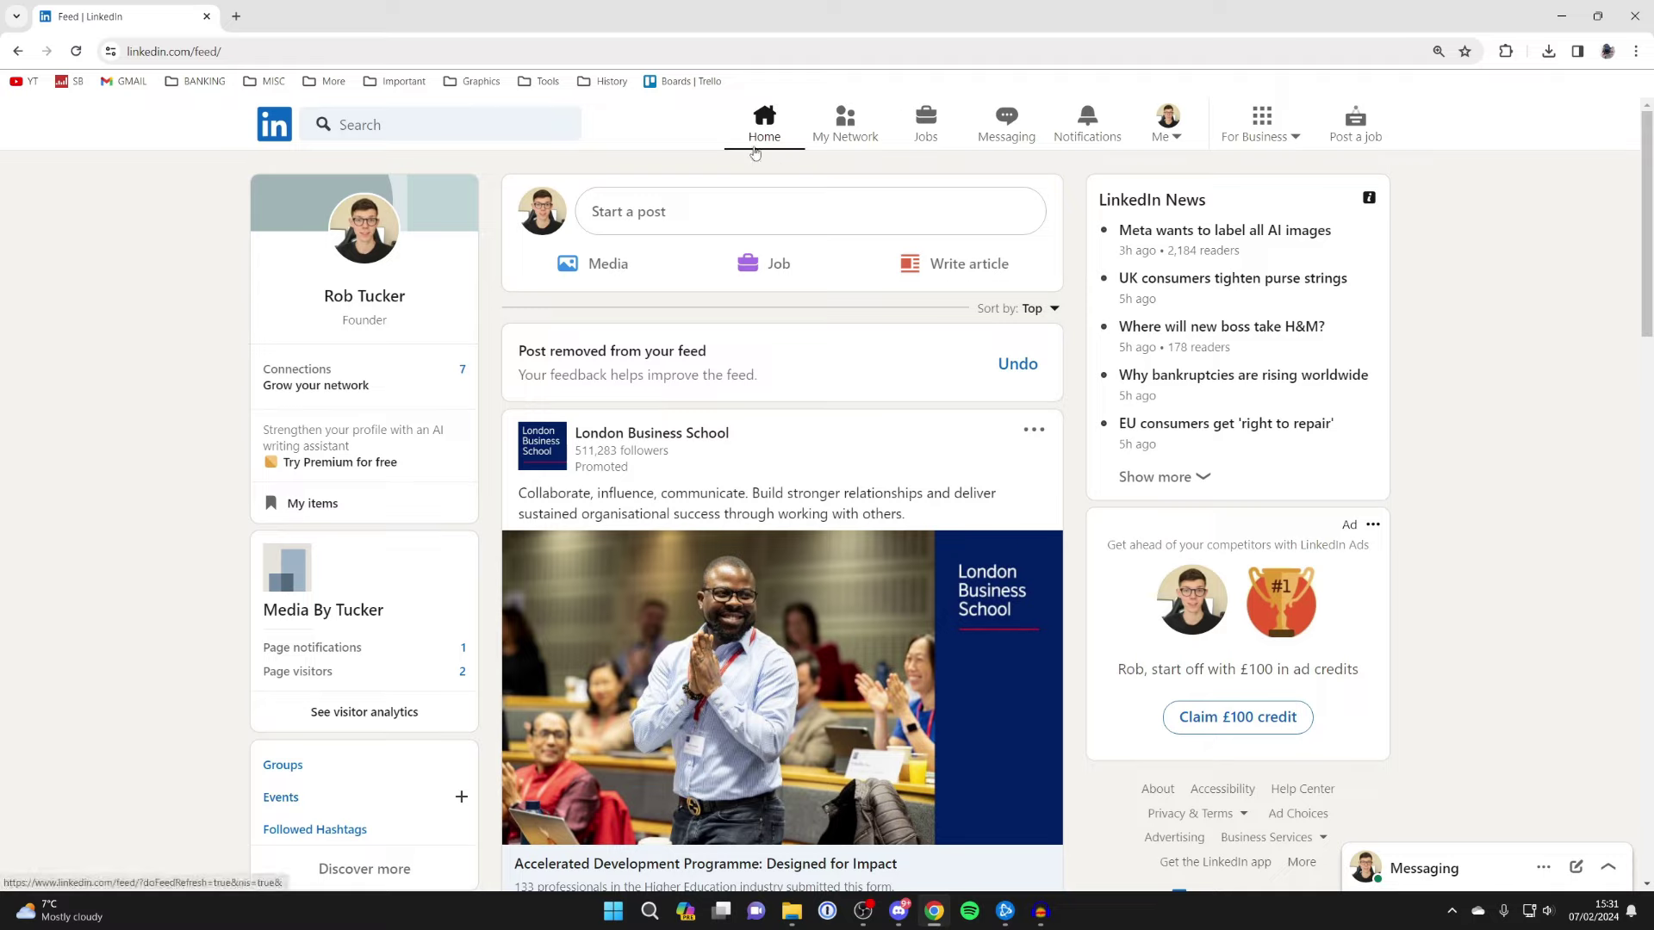
Step: Start a new LinkedIn post and enter the text 'Welcome! I am new here'
click(644, 214)
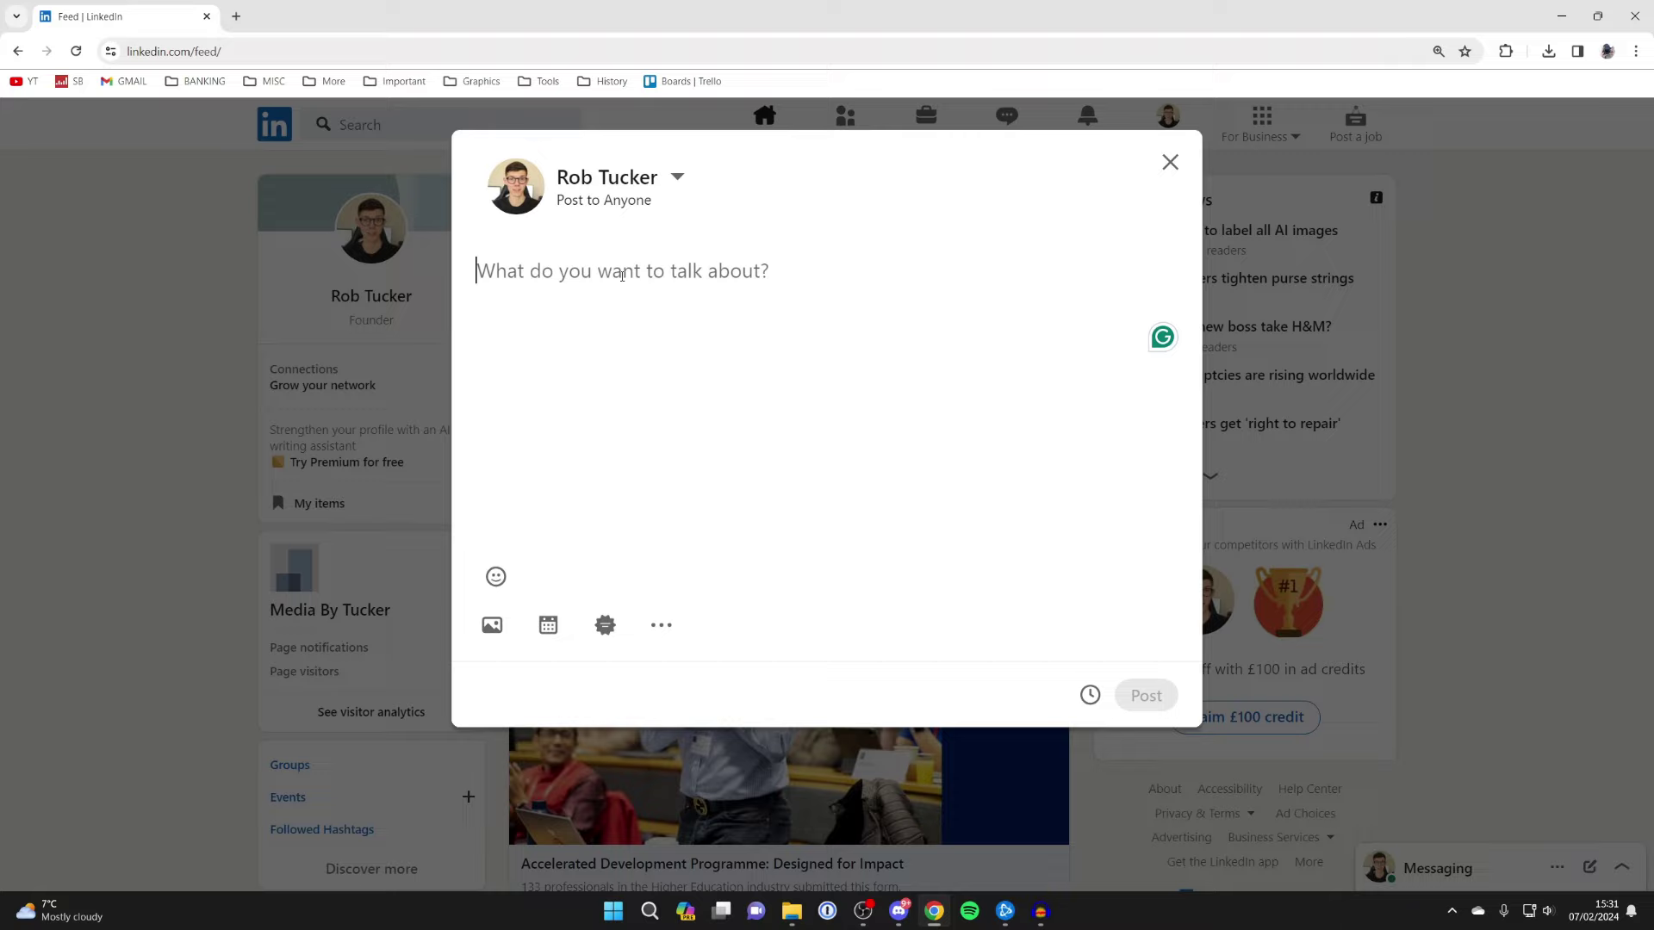
text(Welcome! I am n)
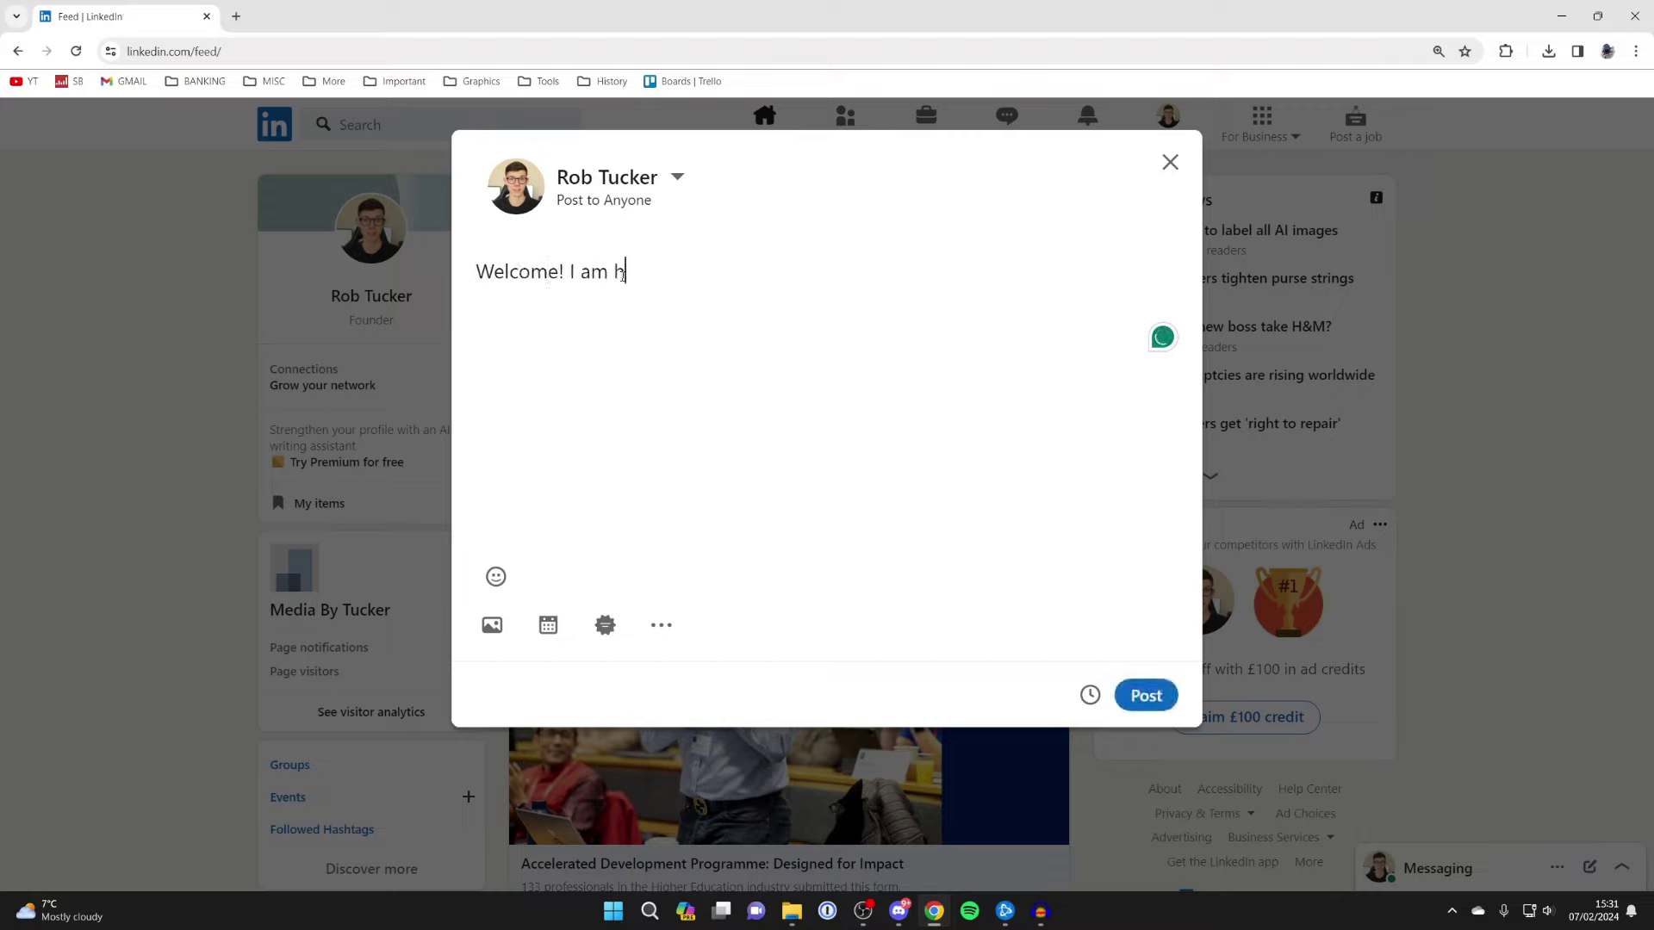
text(ew here)
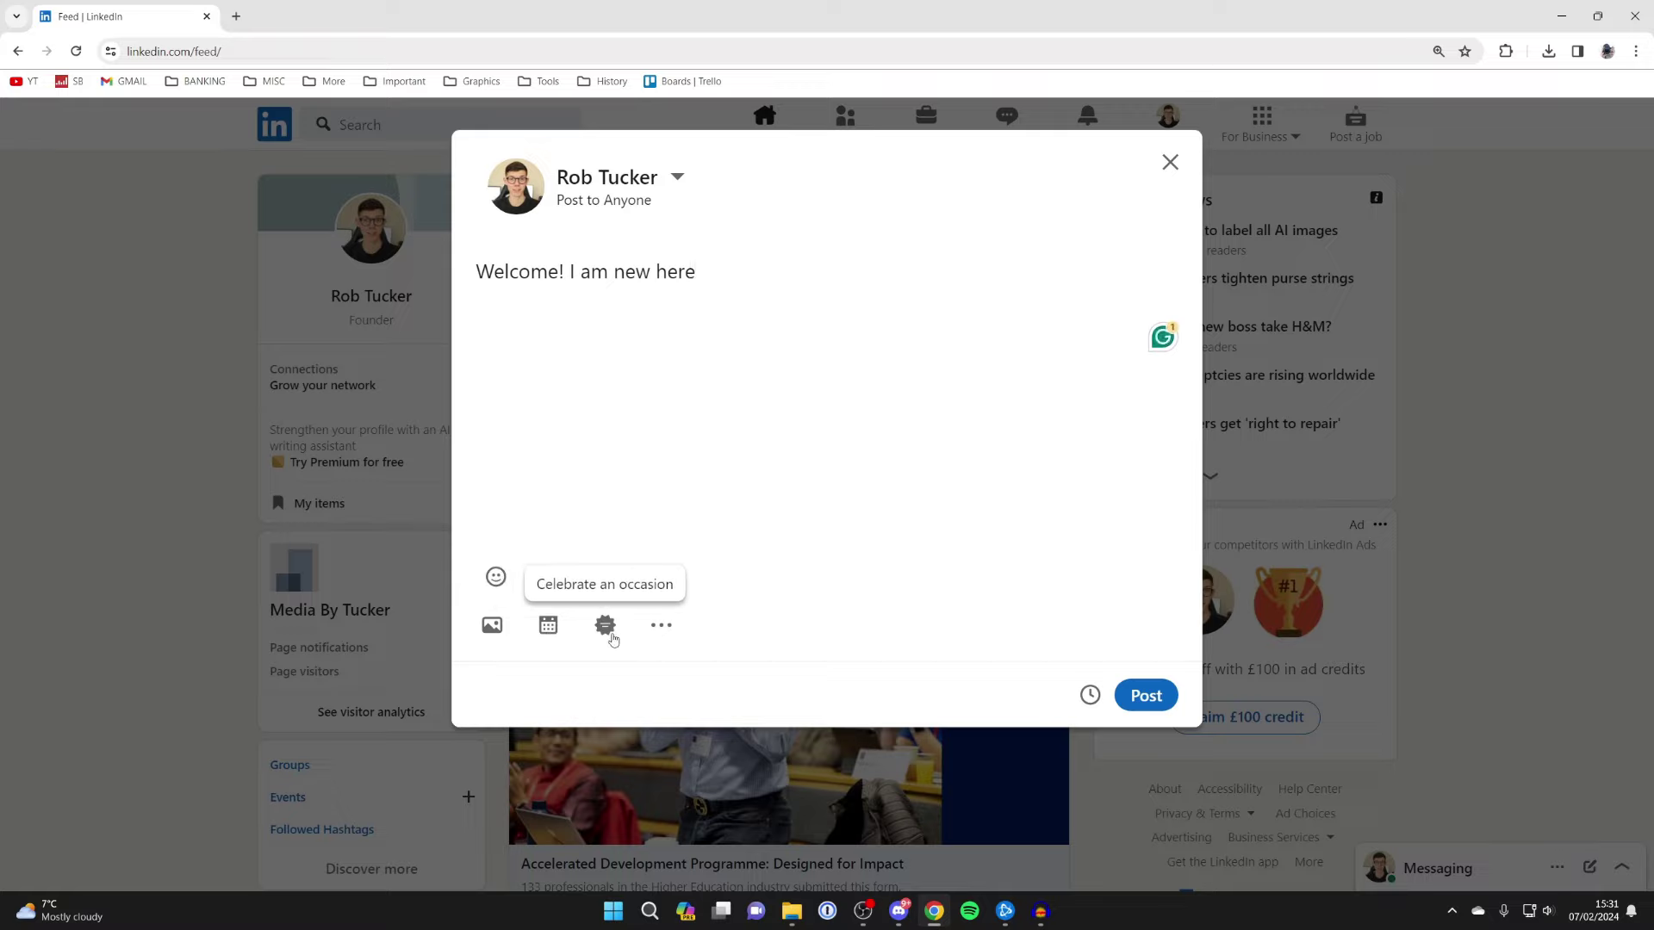
Step: Reveal the post's extra attachment options, then publish the 'Welcome! I am new here' post
click(661, 628)
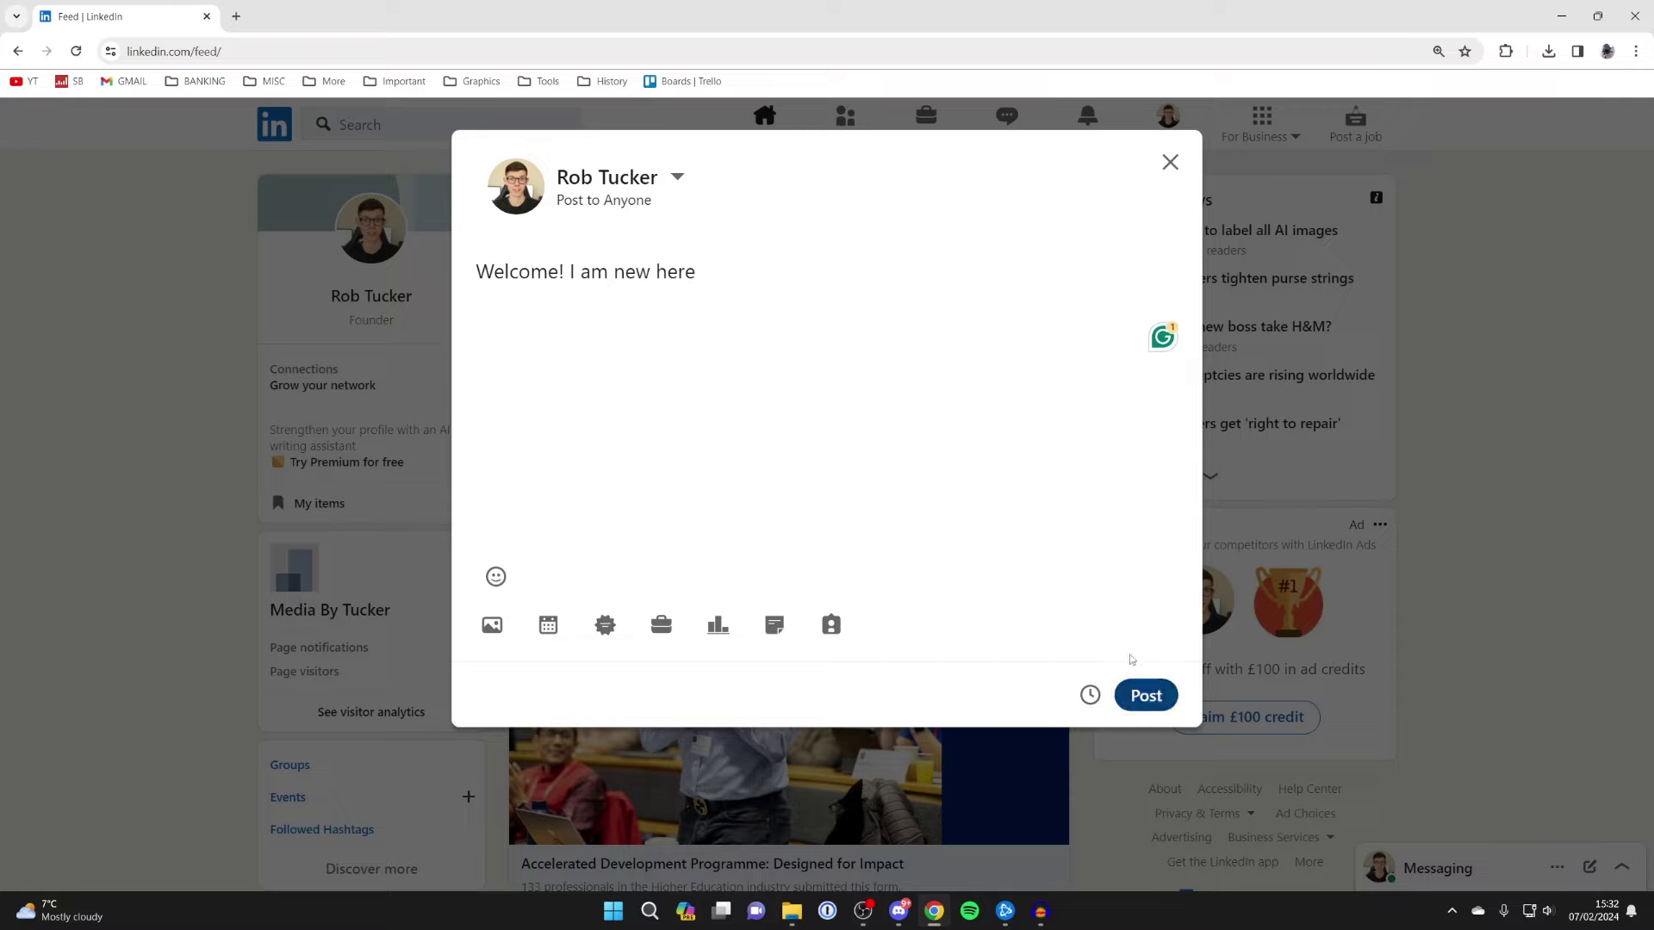
click(1153, 705)
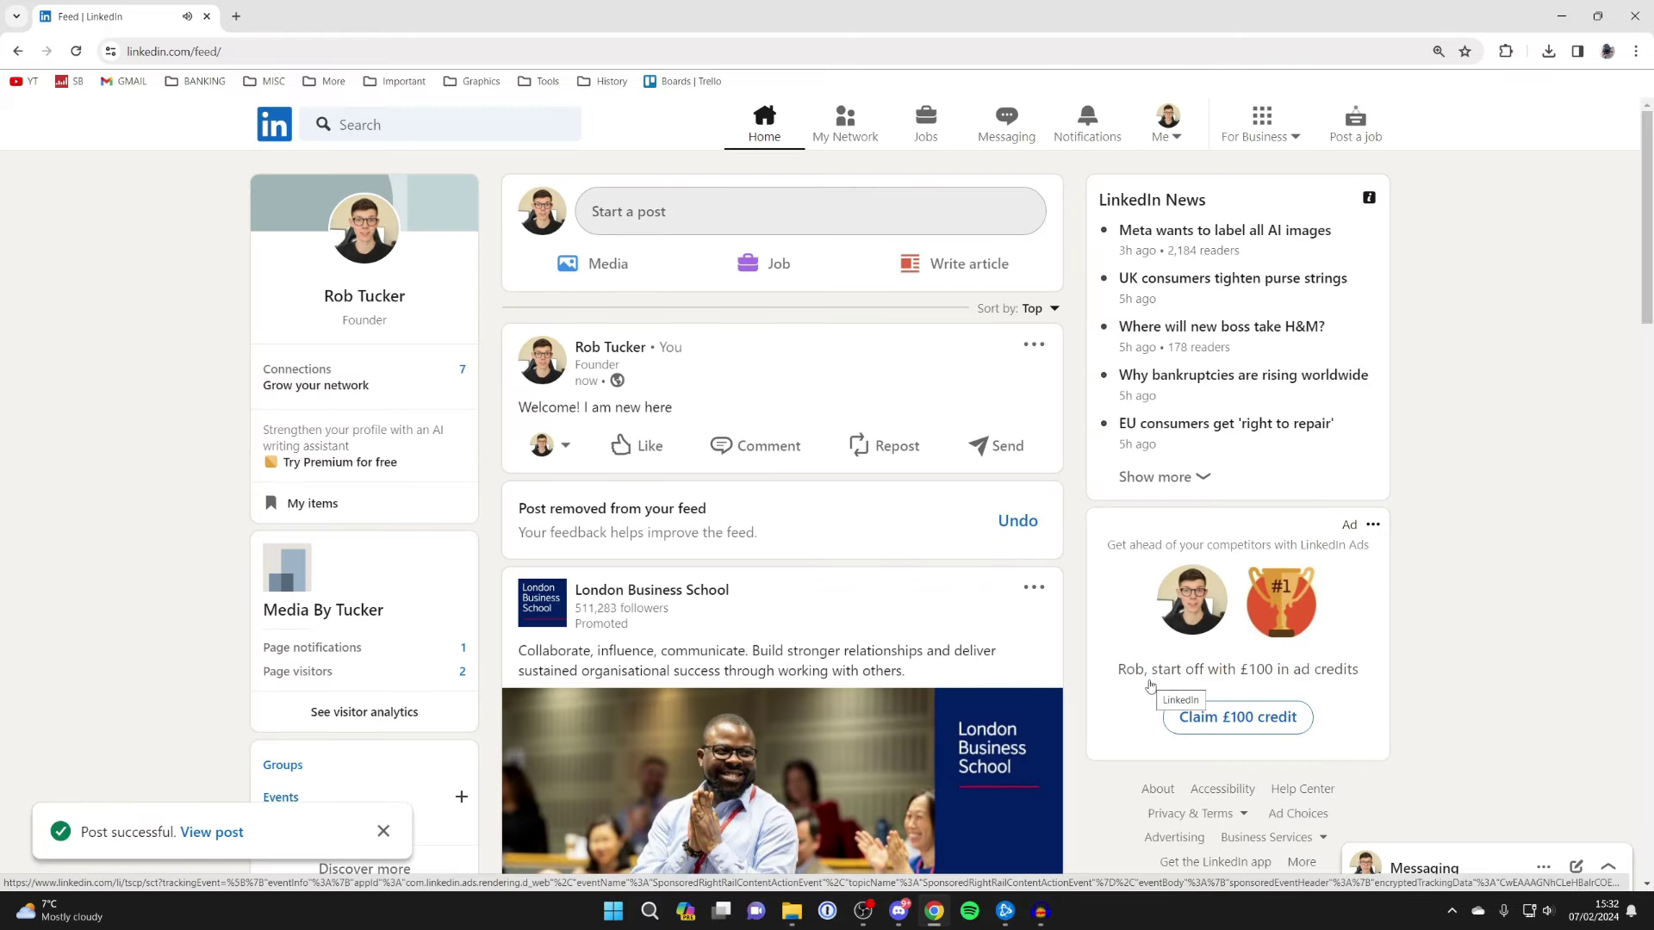
Step: Select the text of the published 'Welcome! I am new here' post in the feed
drag(533, 407, 674, 411)
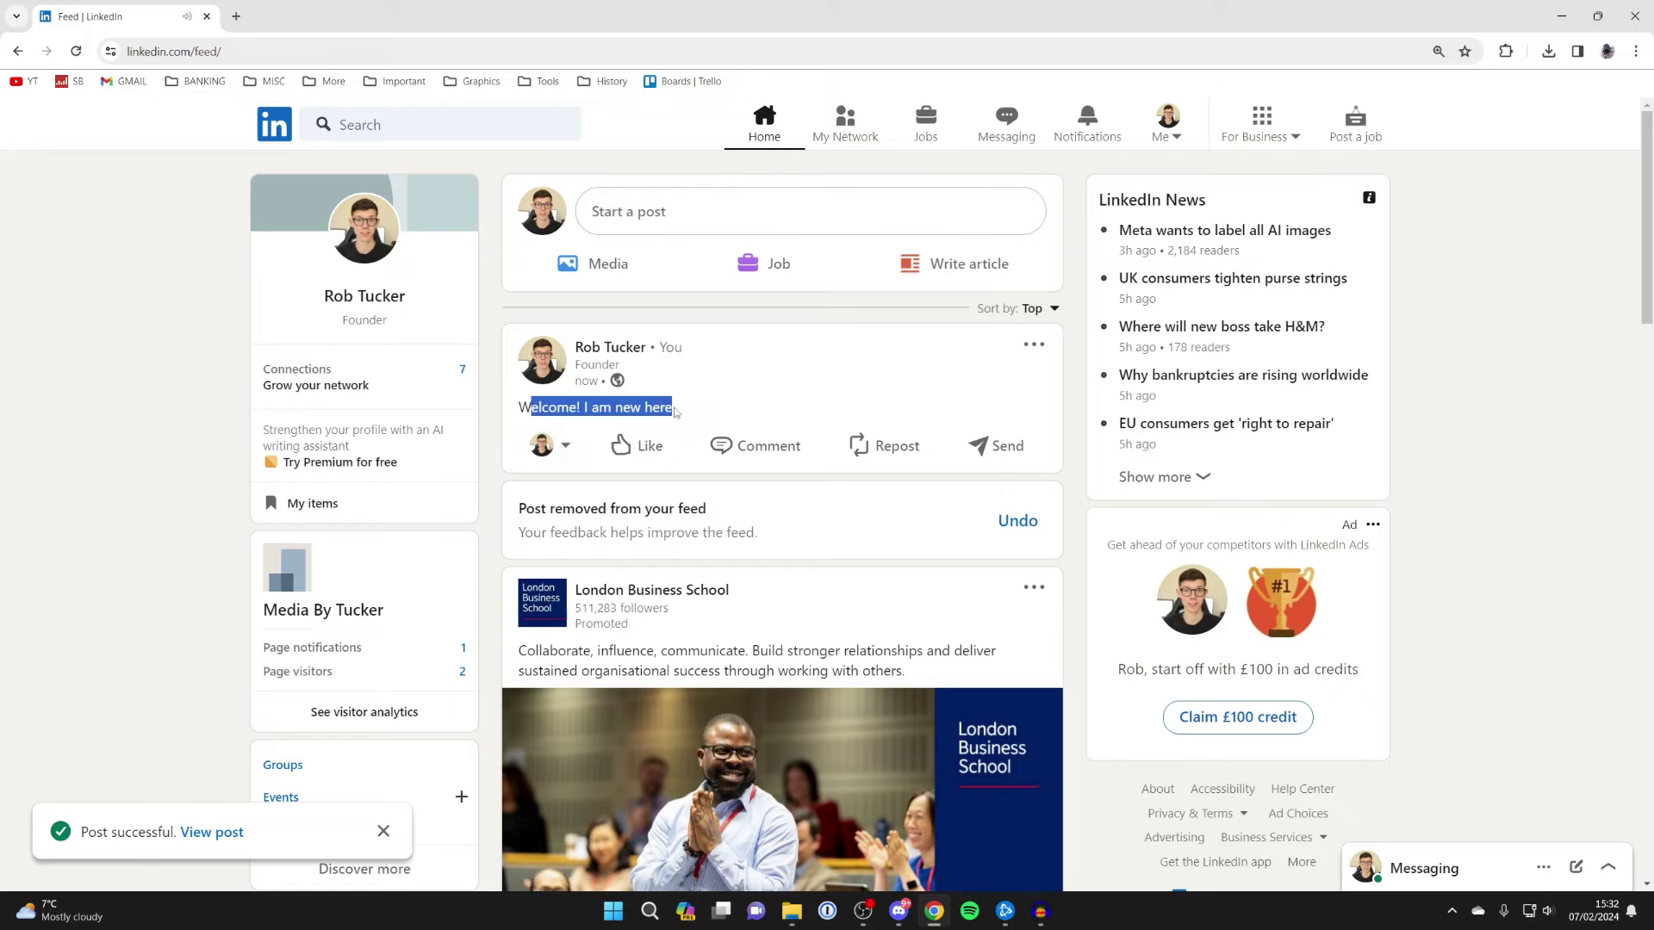